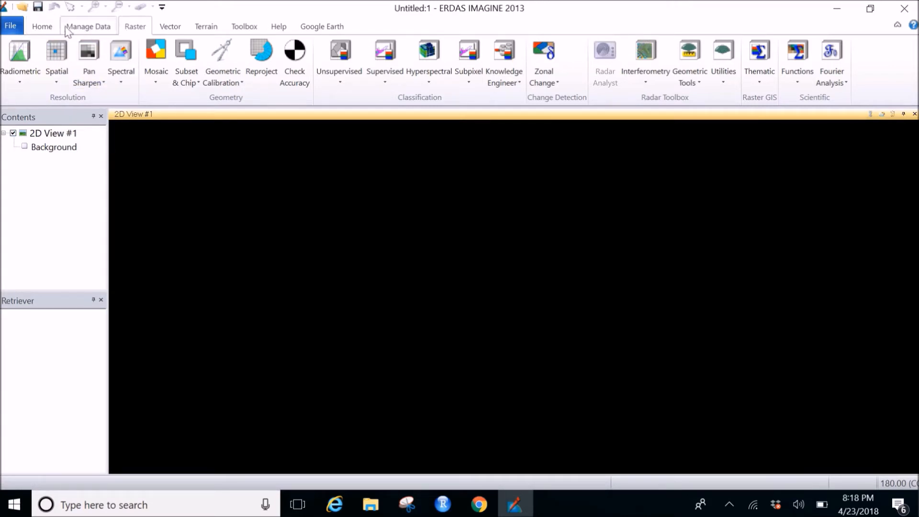
Step: Open the Subtractive Resolution Merge pan-sharpening tool and move its dialog over the empty 2D view
click(43, 30)
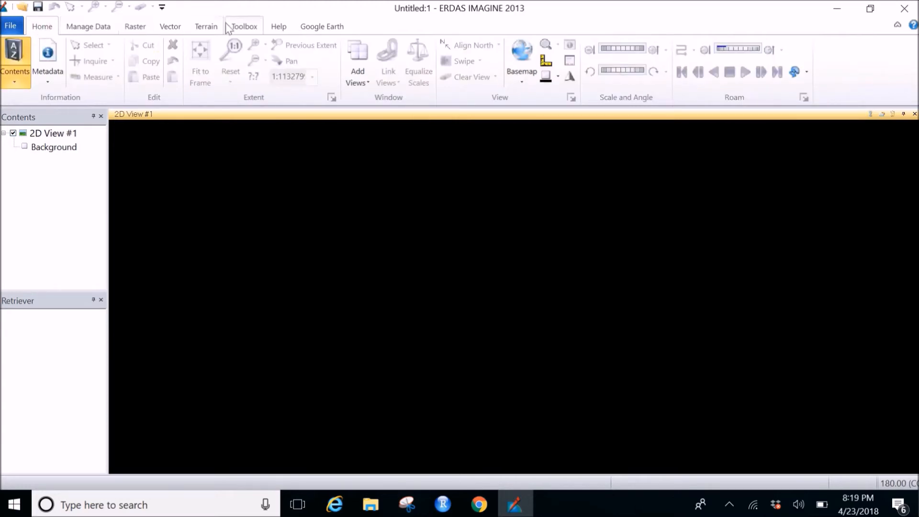
click(136, 27)
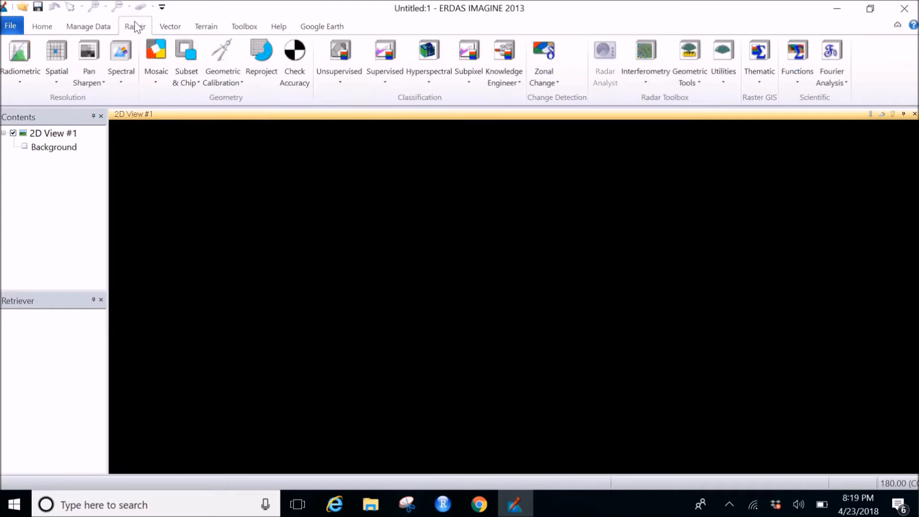
click(86, 79)
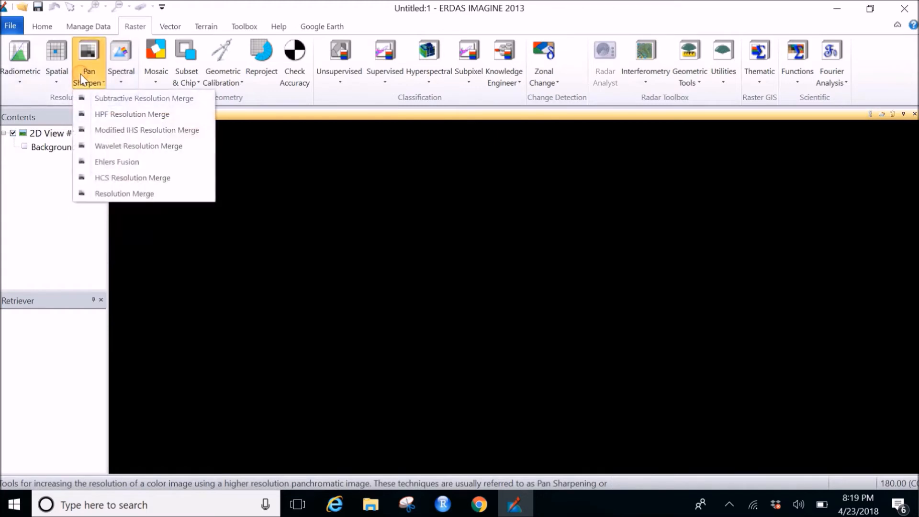
click(80, 102)
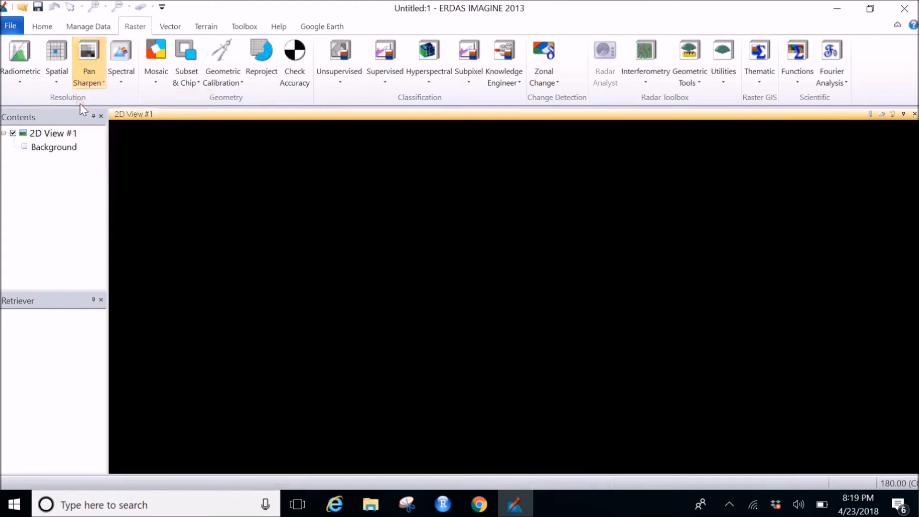
drag(175, 71, 401, 153)
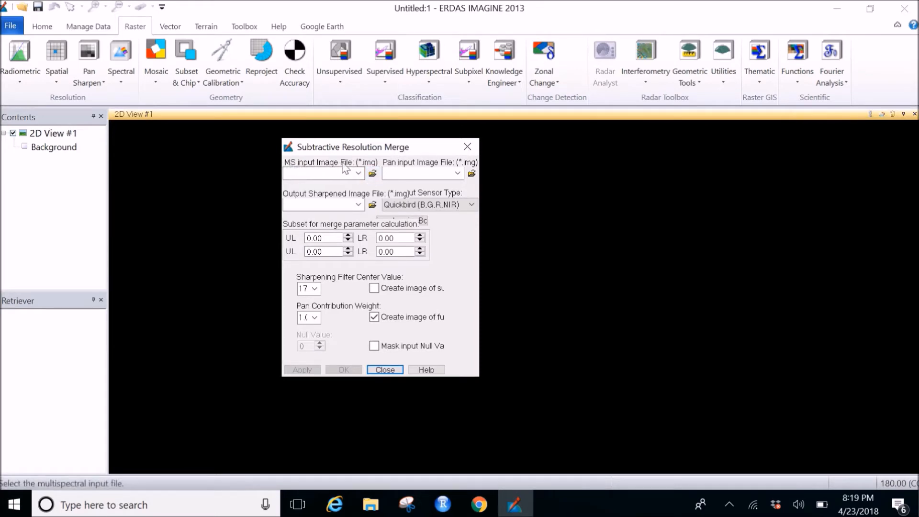
Step: Set layerstack1.img as the multispectral input and lc08_l1tp_143044_20141221_20170416_01_t1_b5.tif as the panchromatic input
click(358, 174)
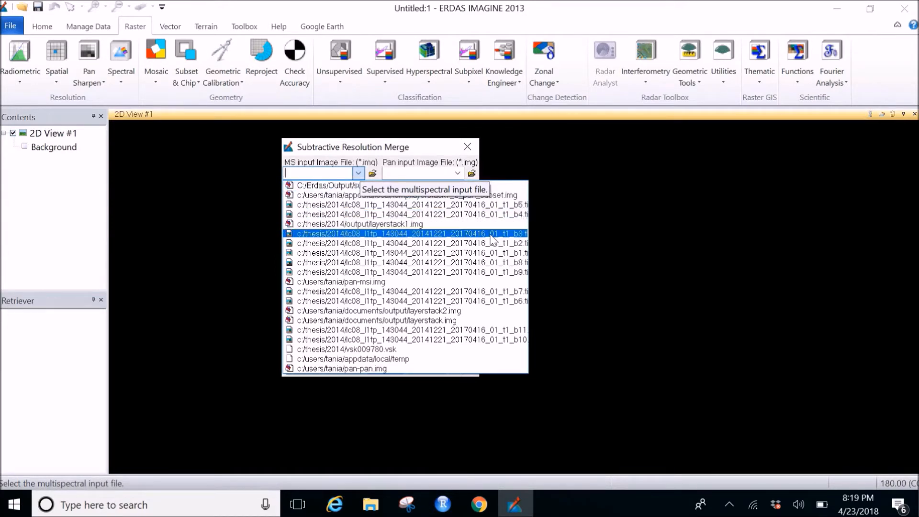
click(401, 224)
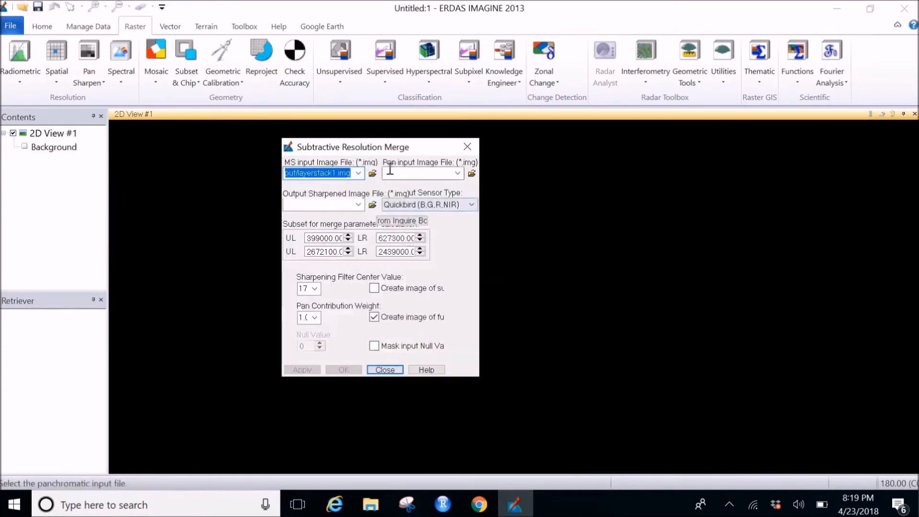
click(458, 173)
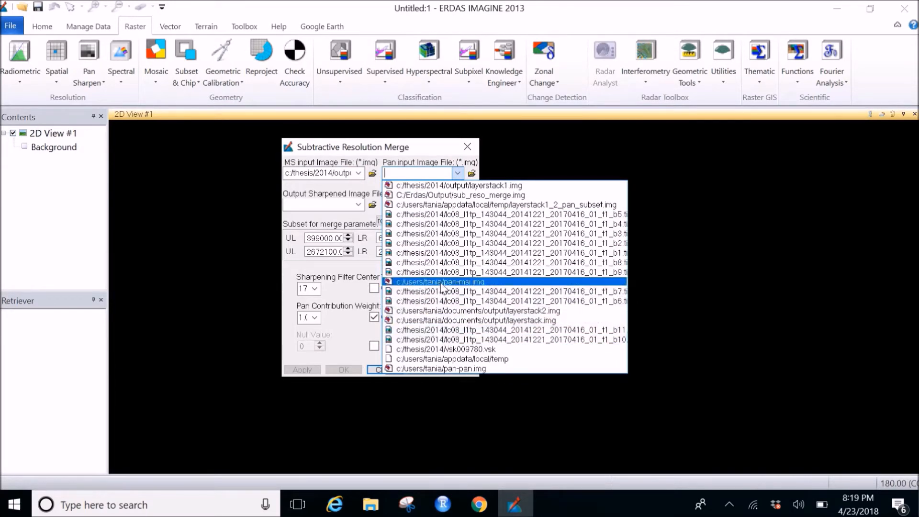
click(422, 214)
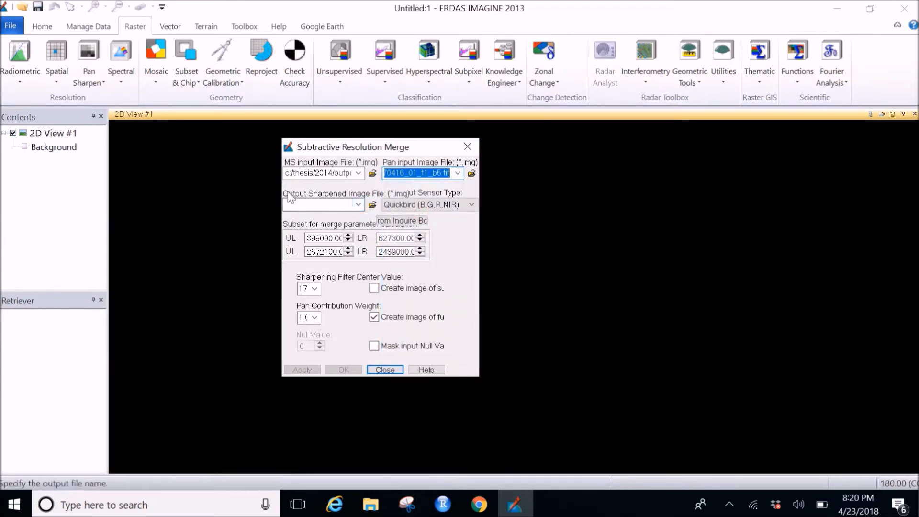
Step: Set the output sharpened image to an IMAGINE file named Test1 in the Erdas\Output folder on drive C
click(372, 206)
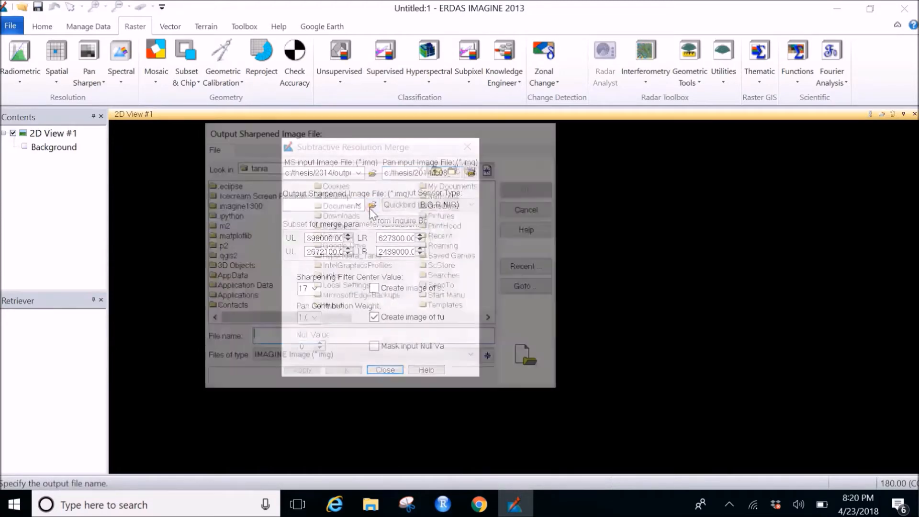
drag(523, 131, 723, 77)
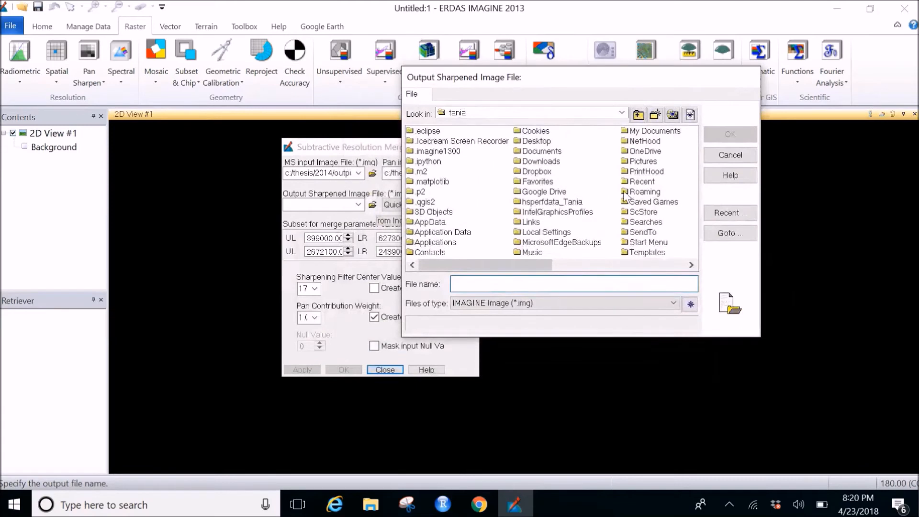
click(621, 113)
click(548, 123)
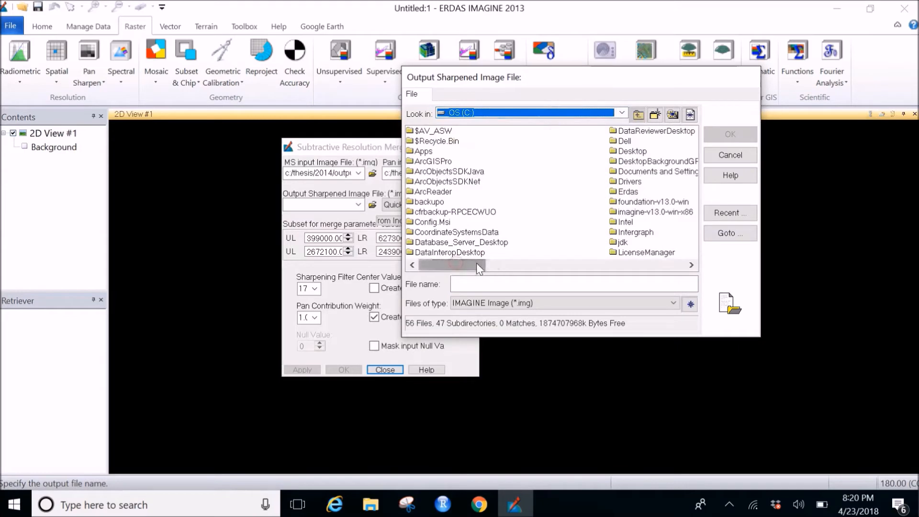
double_click(627, 192)
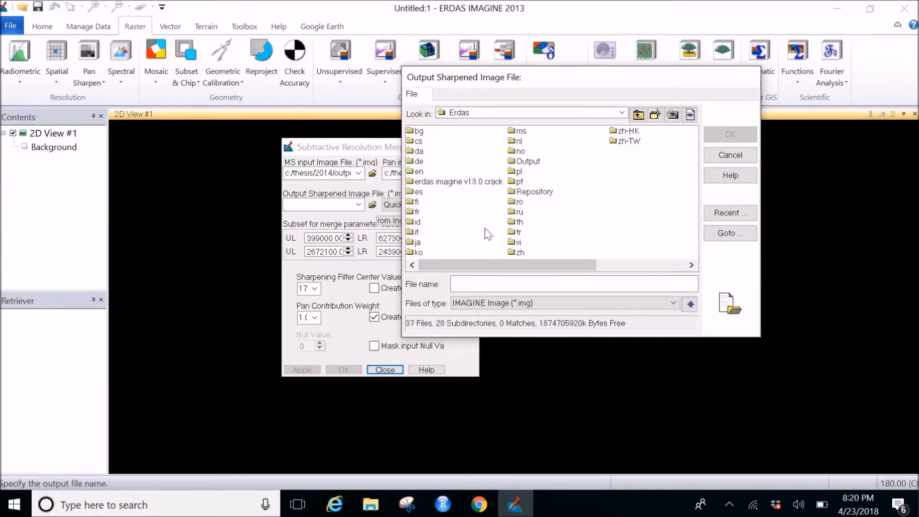
double_click(527, 161)
click(475, 284)
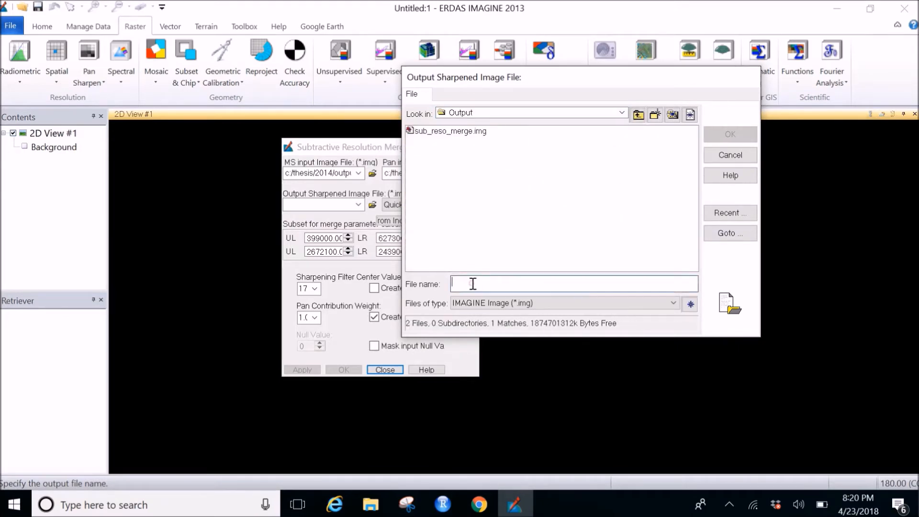
text(Test1)
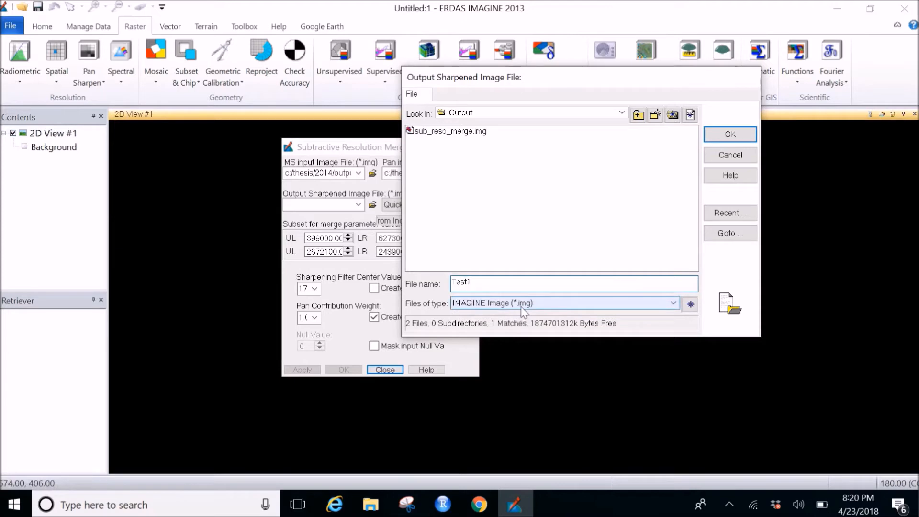
click(729, 135)
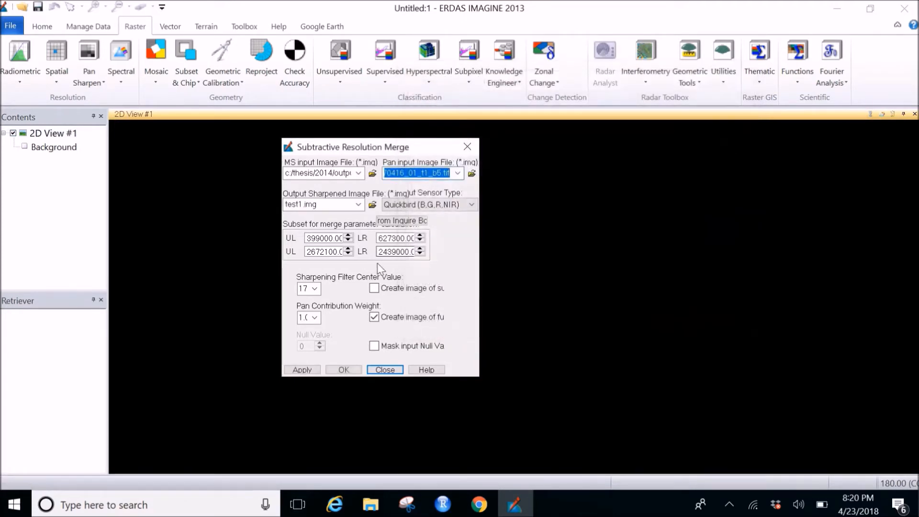
Step: Choose Quickbird (B,G,R,NIR) as the sensor type of the input images
click(396, 205)
click(396, 205)
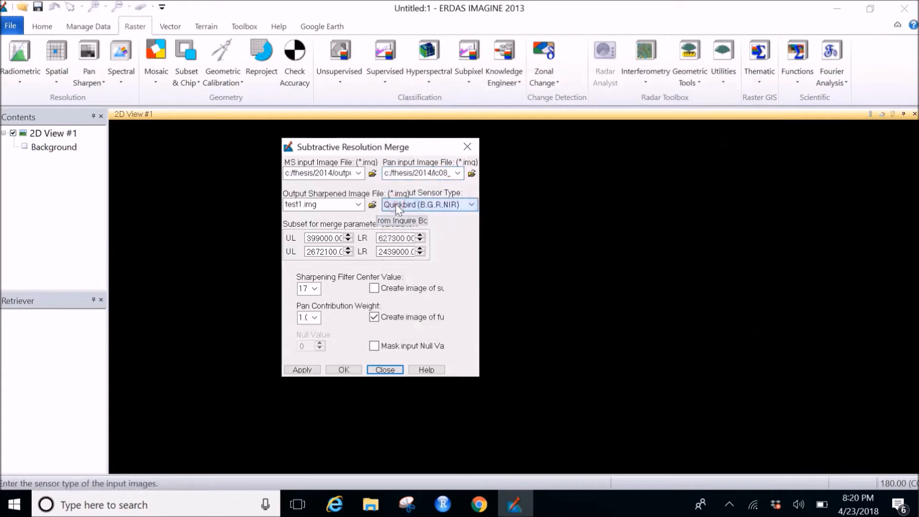
click(395, 205)
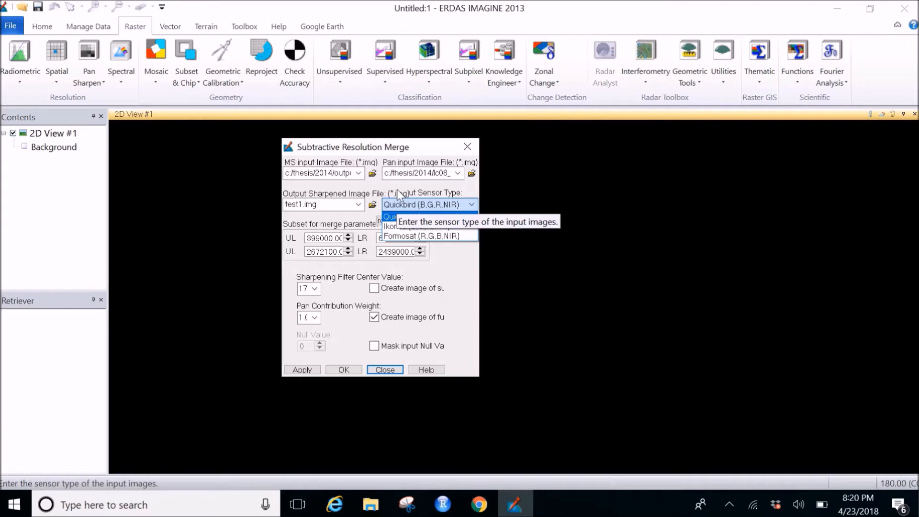
click(403, 207)
click(403, 207)
click(424, 213)
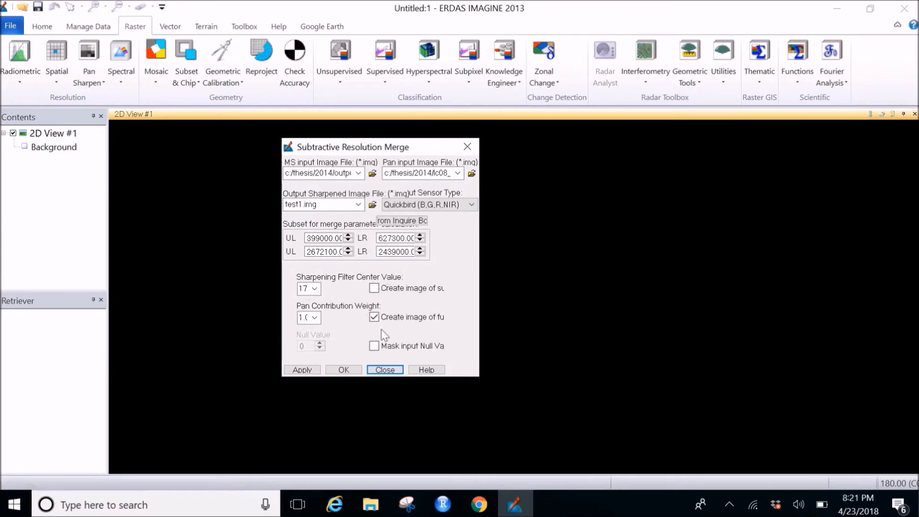
Step: Set the sharpening filter center value to 14, leave the pan contribution weight at 1.00, and run the merge
click(317, 291)
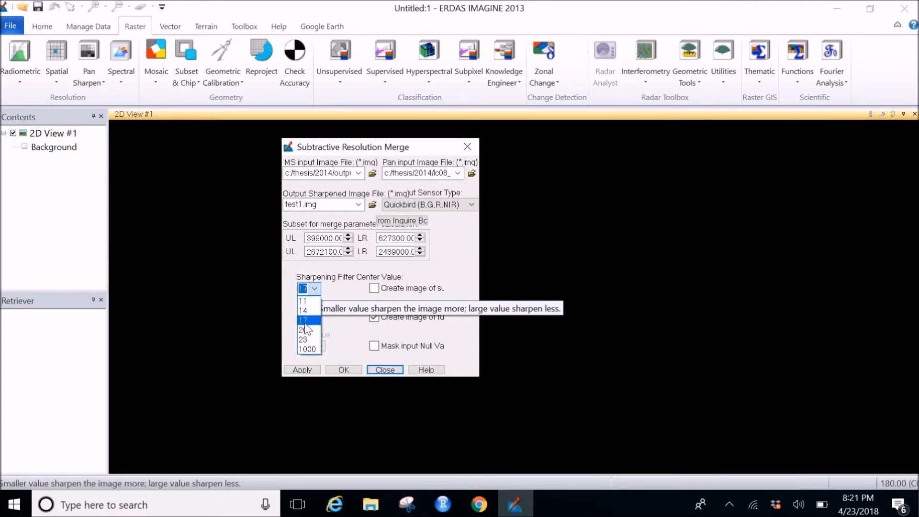
click(303, 310)
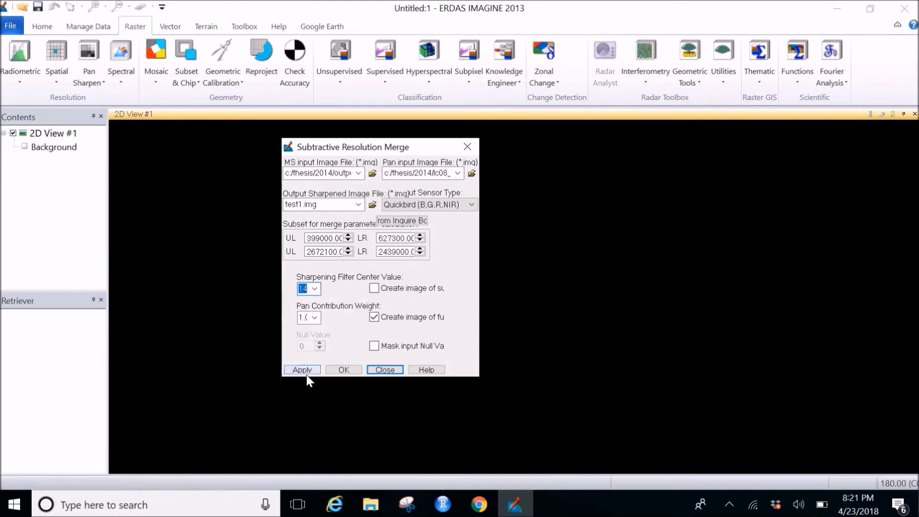
click(312, 319)
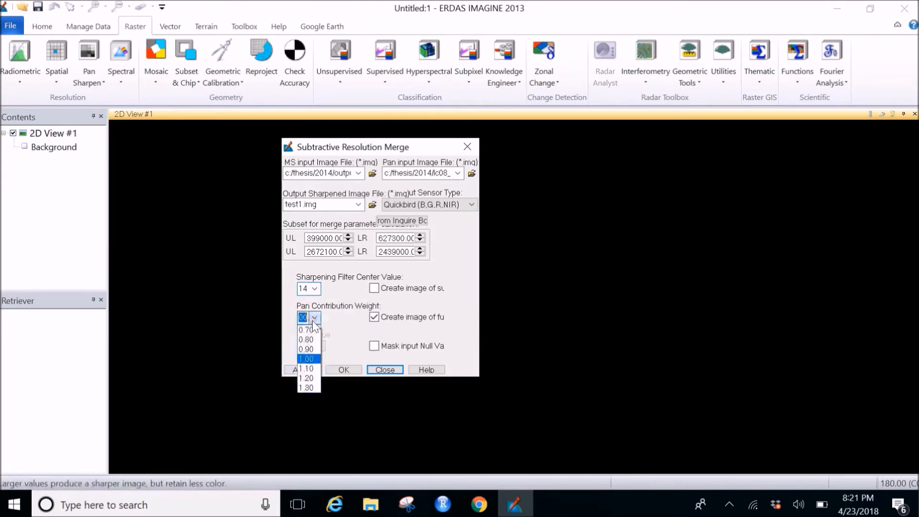
click(312, 320)
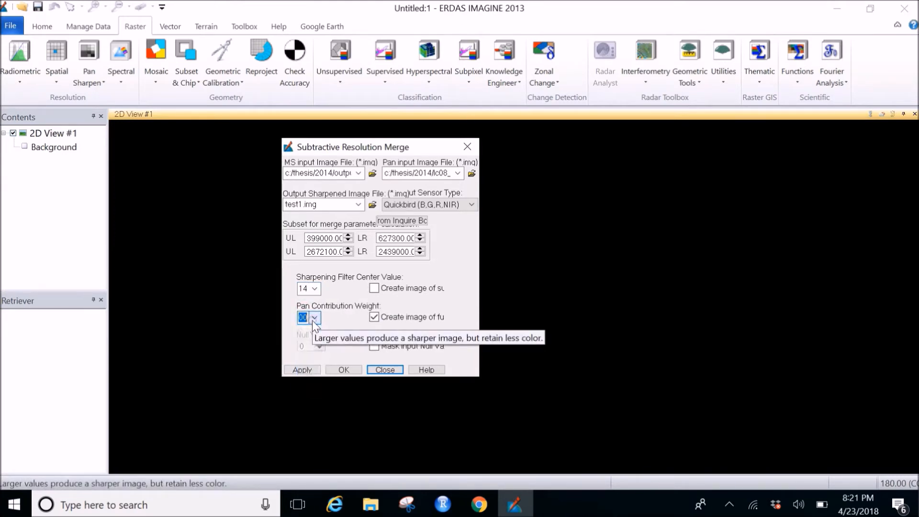
click(308, 369)
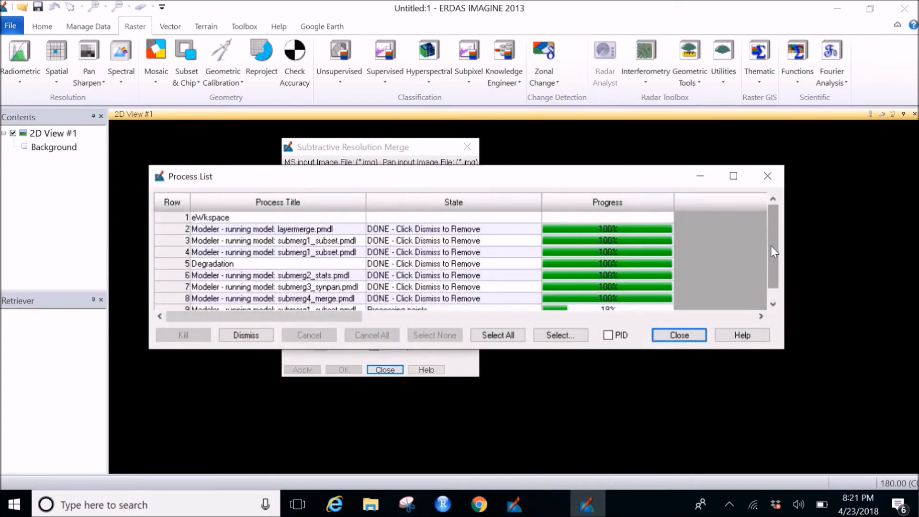
Step: Remove the finished processes from the Process List while the merge runs
scroll(771, 245, down, 1)
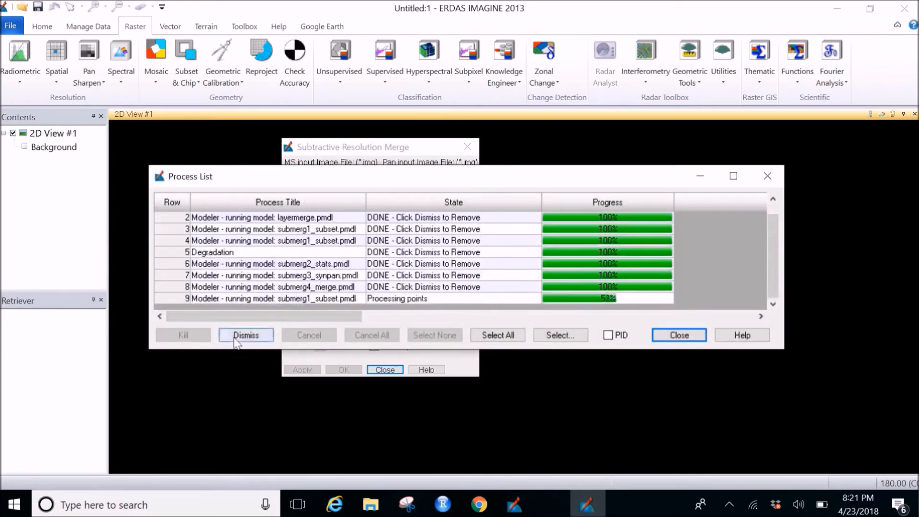
click(235, 339)
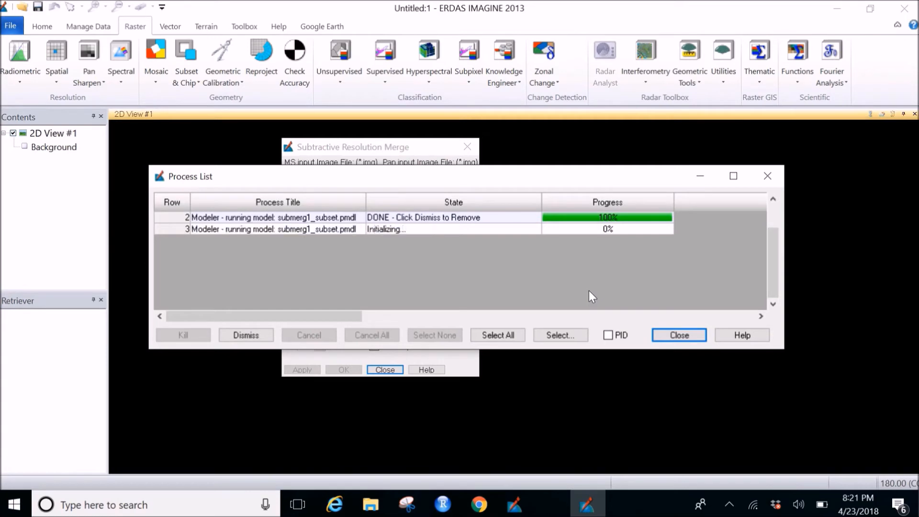
click(725, 511)
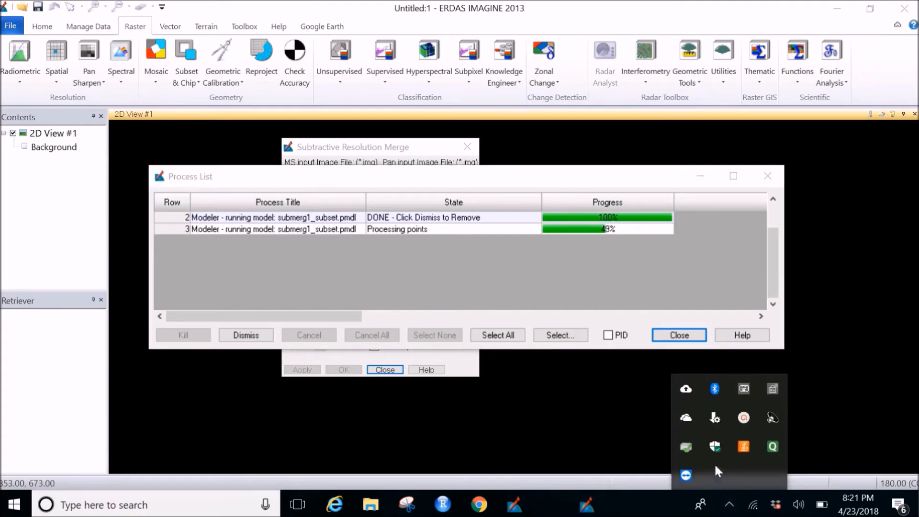
click(743, 418)
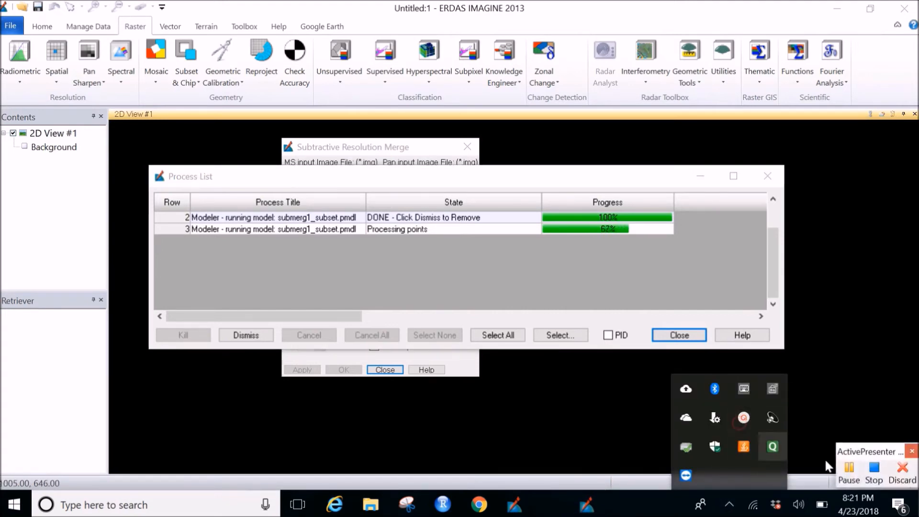
click(848, 479)
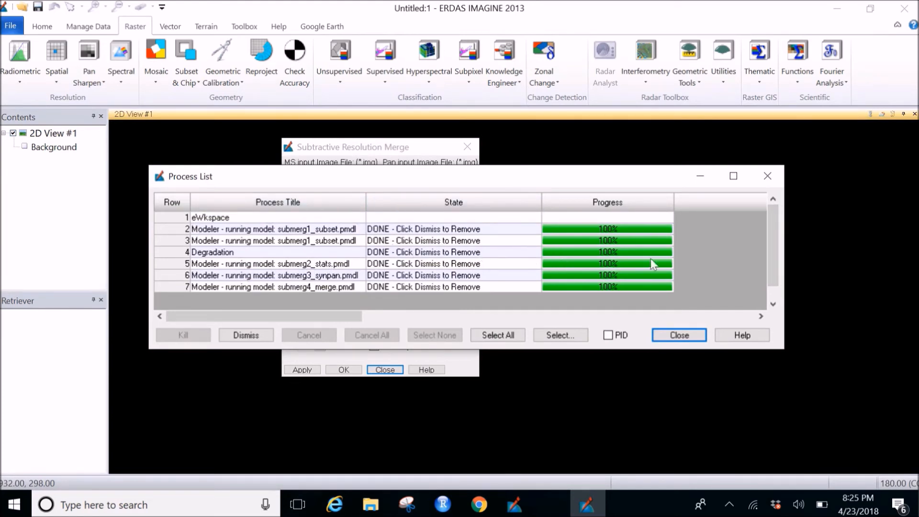
Step: Check the progress of the merge processes, and close the Process List and the Subtractive Resolution Merge dialog
scroll(770, 237, down, 1)
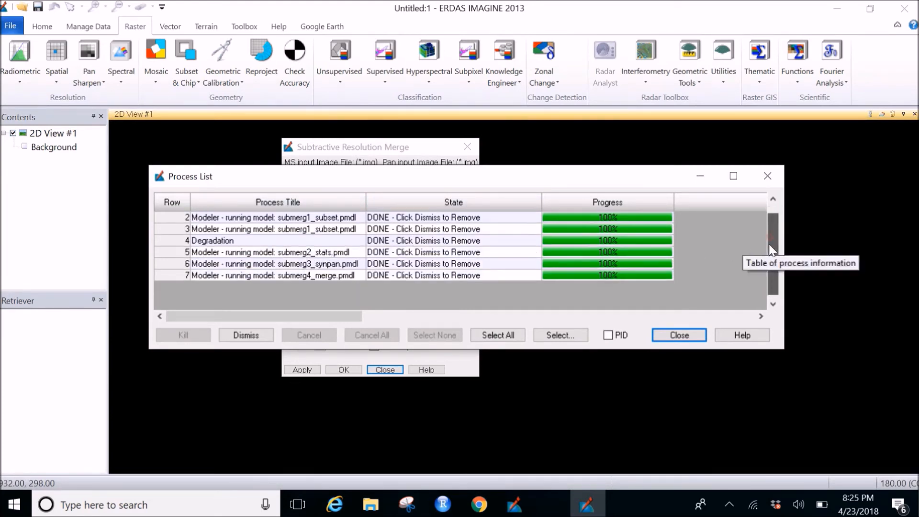
click(679, 335)
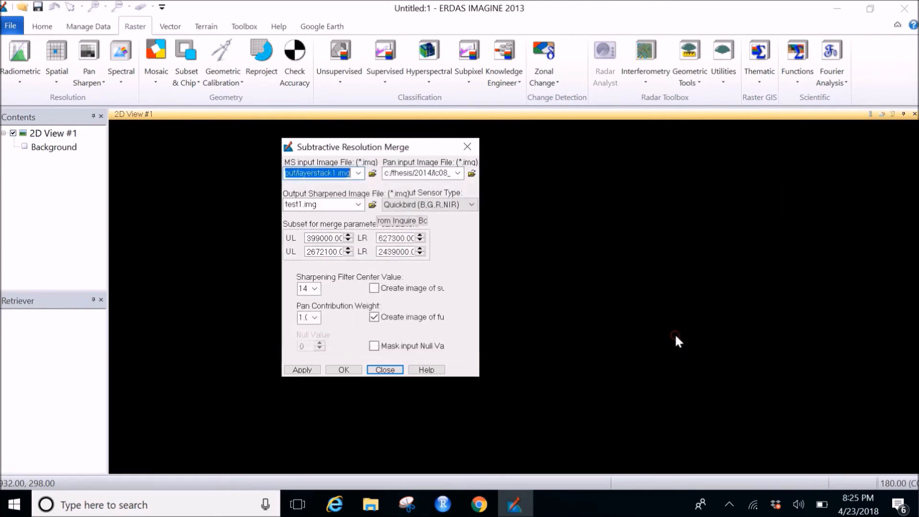
click(391, 372)
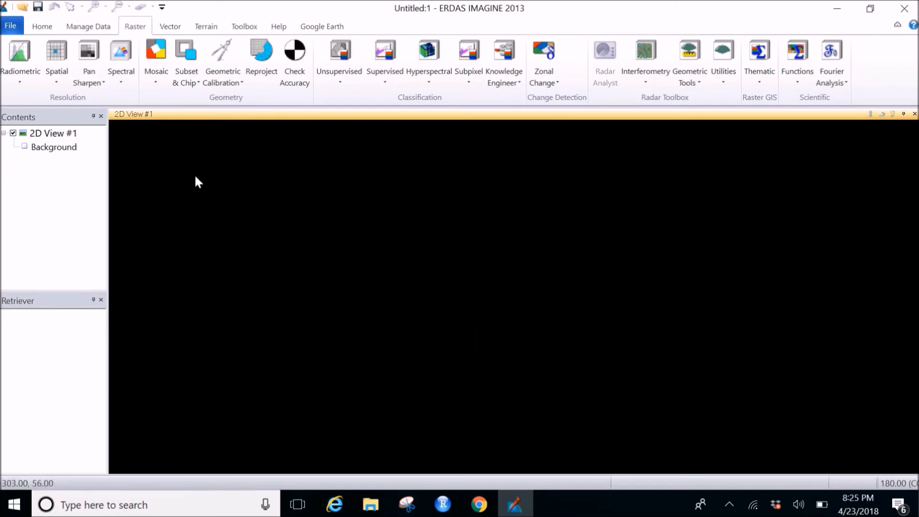
Step: Add test1.img from the output folder to the 2D view and fit the whole image to the frame
click(32, 27)
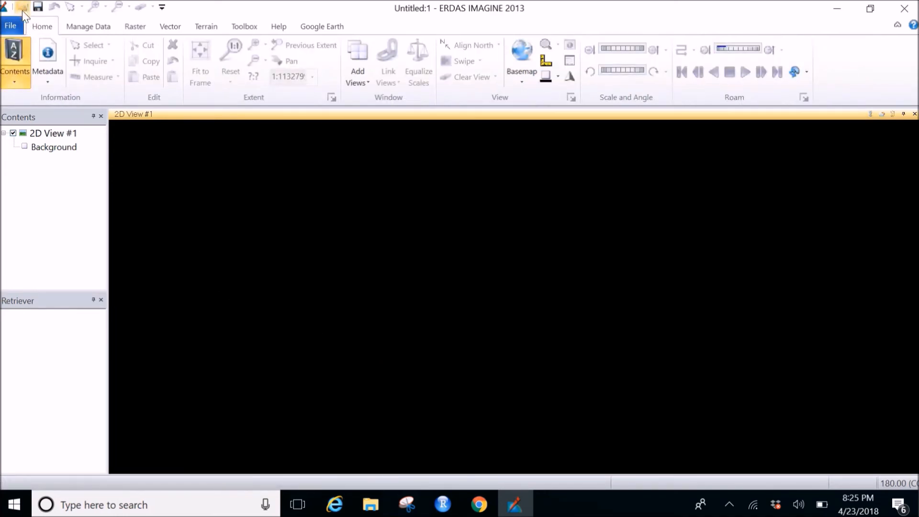
click(26, 12)
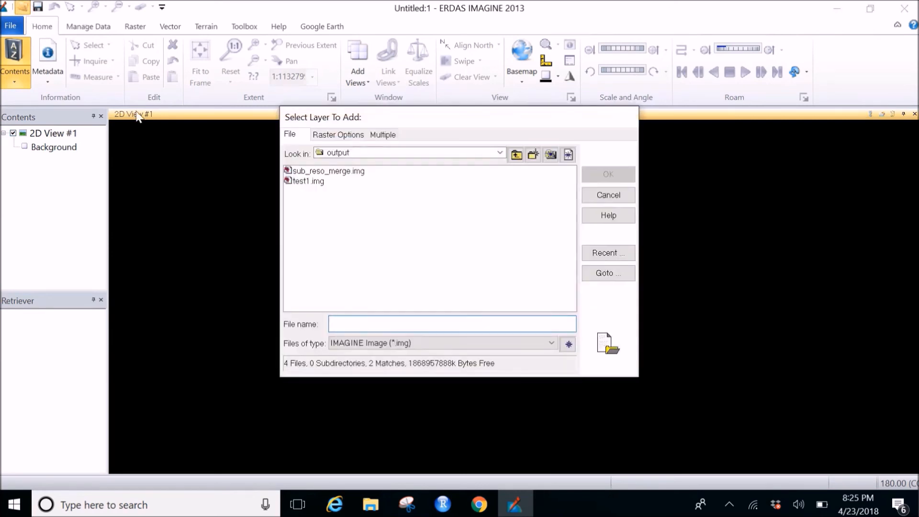
click(310, 183)
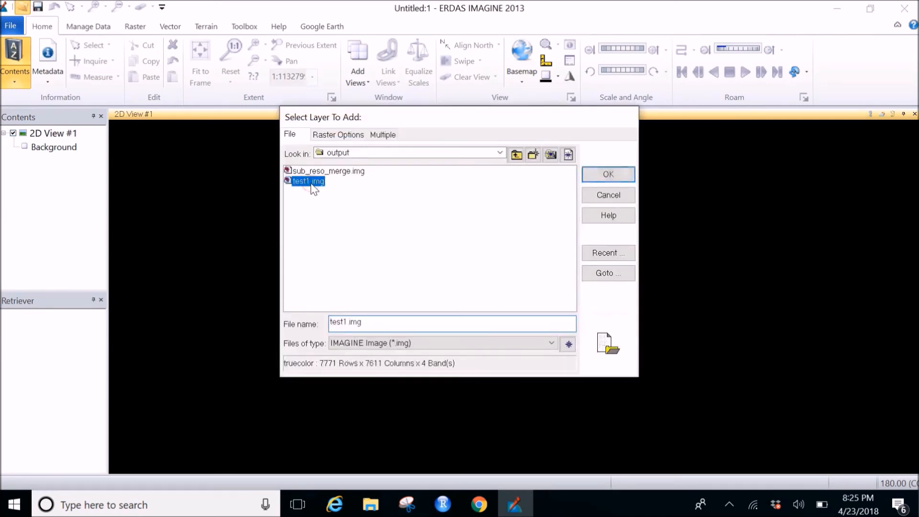
click(593, 174)
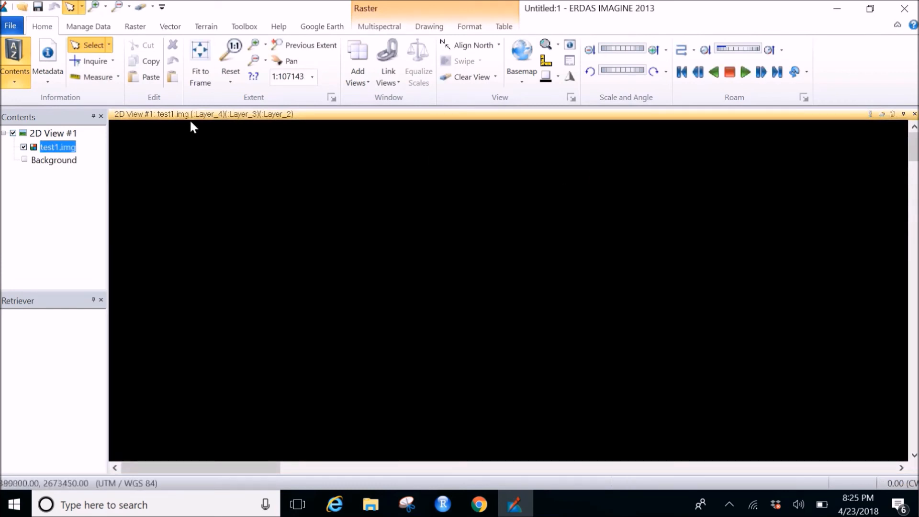
click(200, 57)
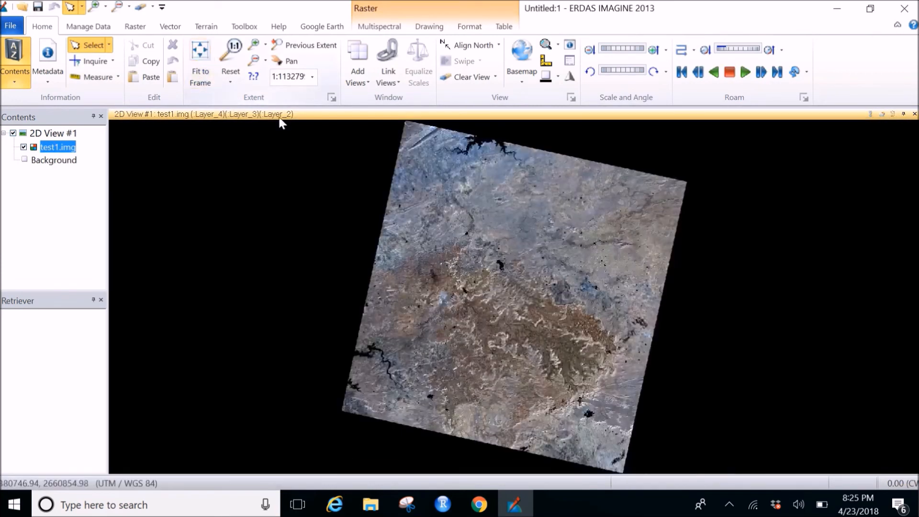
Step: Reset the 2D view to 1:1 to inspect the merged image in detail
right_click(498, 260)
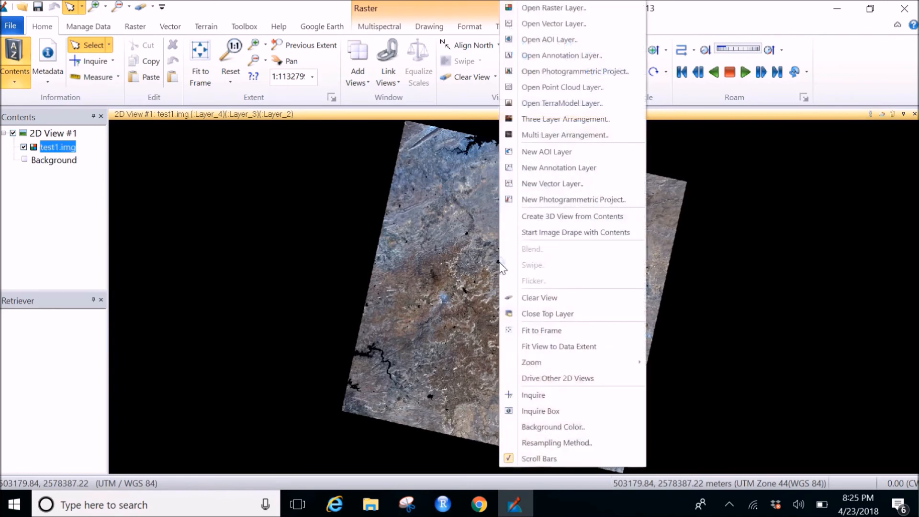
click(422, 260)
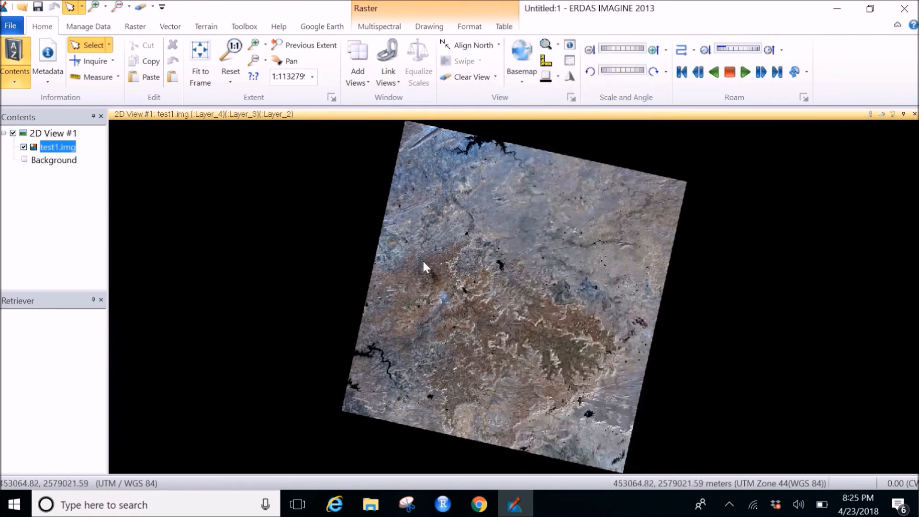
click(231, 54)
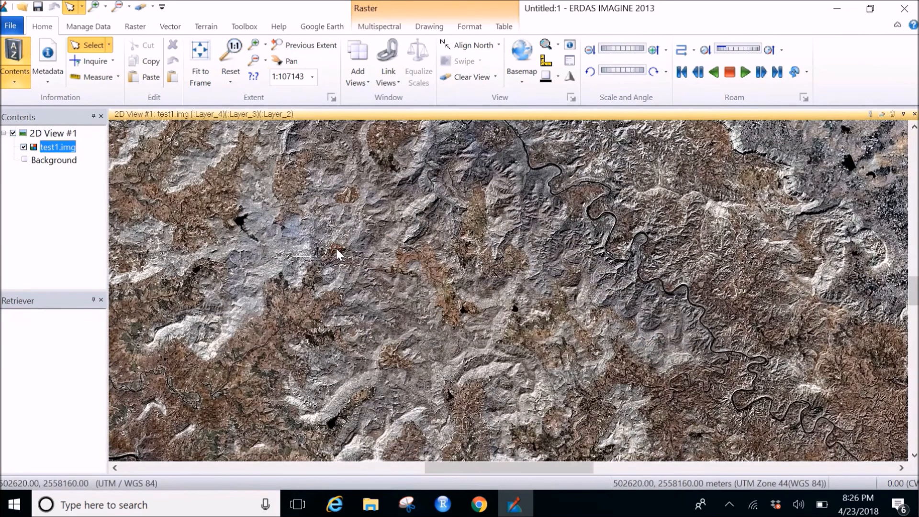
Step: Review the general, projection, histogram and pixel data information in the metadata of test1.img, and close the metadata window
right_click(63, 158)
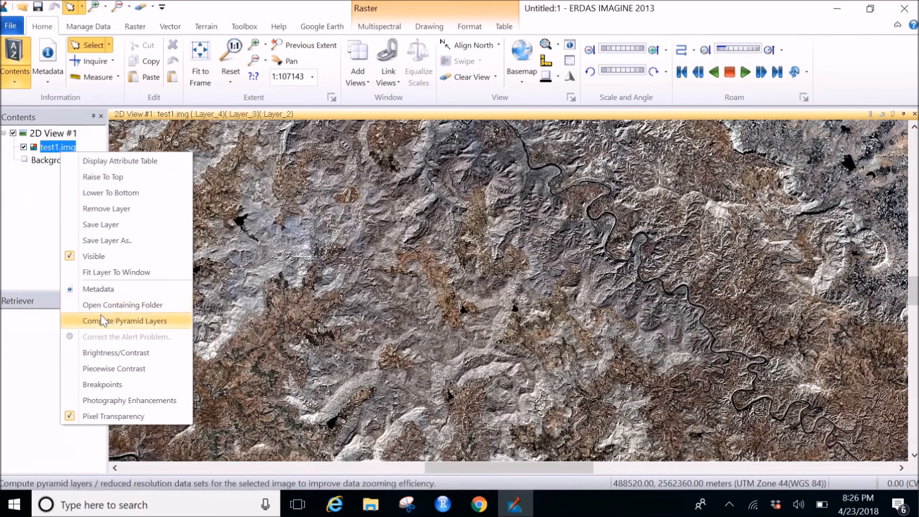
click(99, 295)
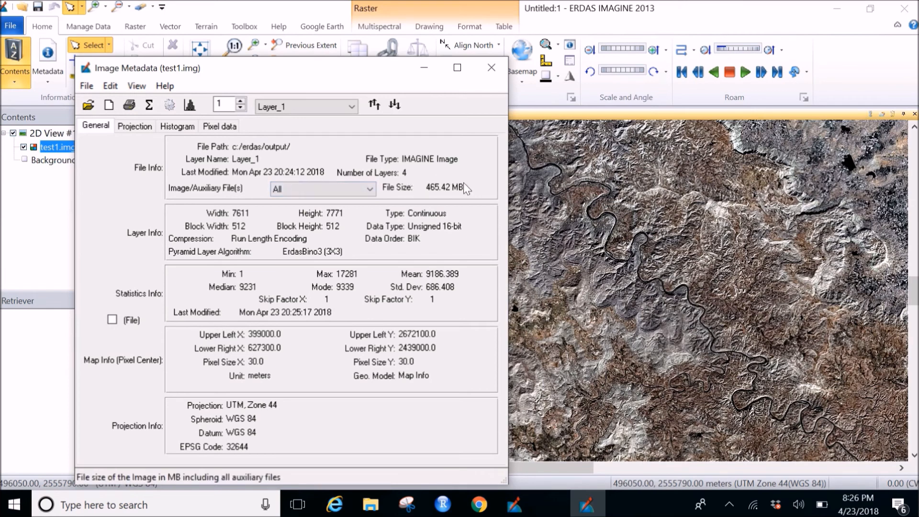
click(137, 128)
click(163, 128)
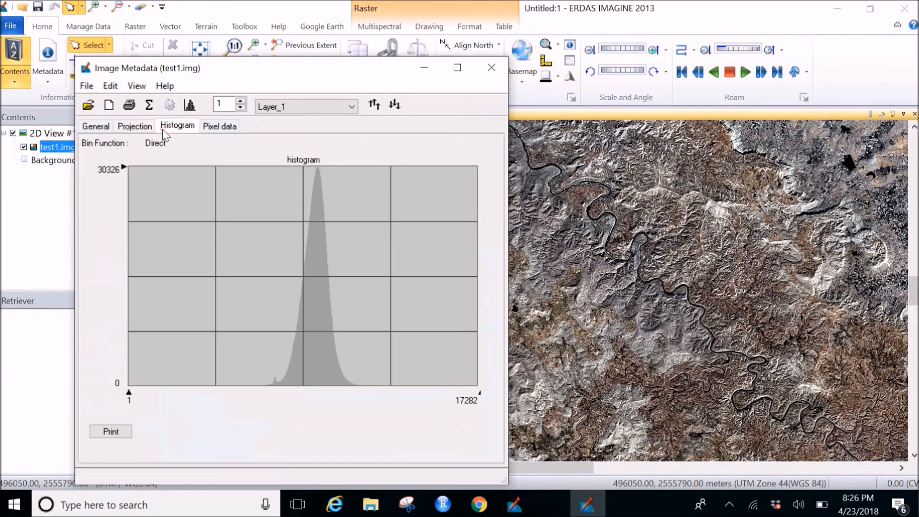
click(224, 127)
click(94, 131)
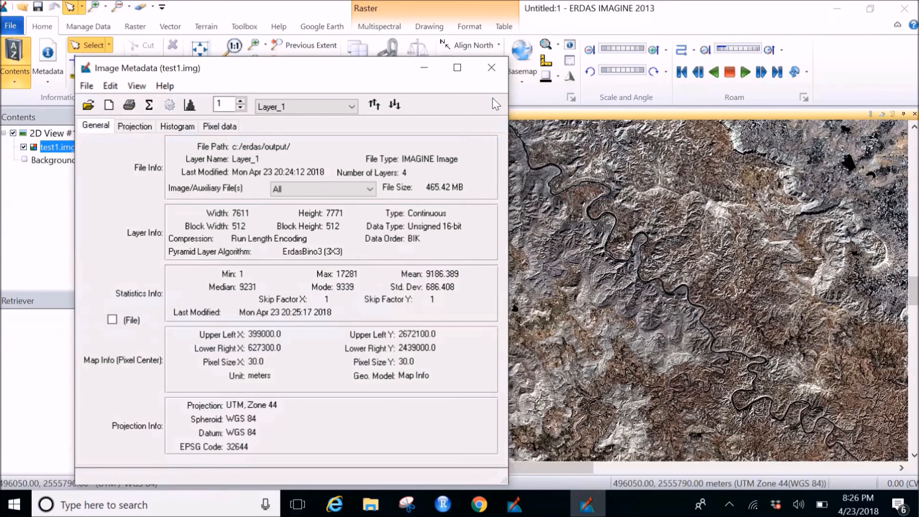
click(491, 68)
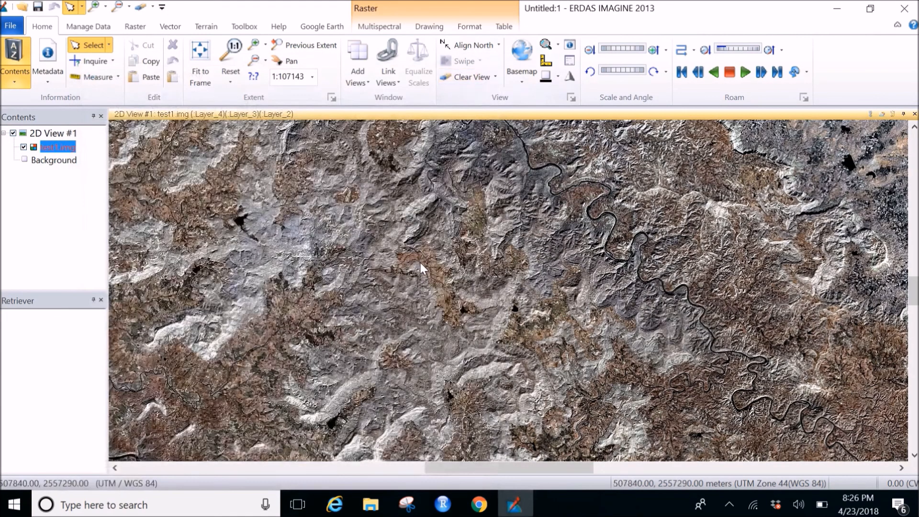
Step: Fit the merged image to the frame of the 2D view again
click(194, 59)
click(508, 509)
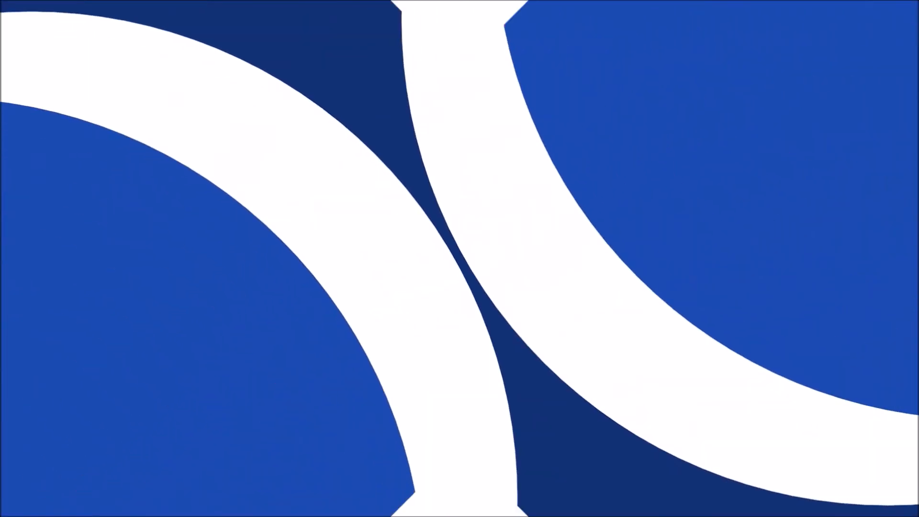